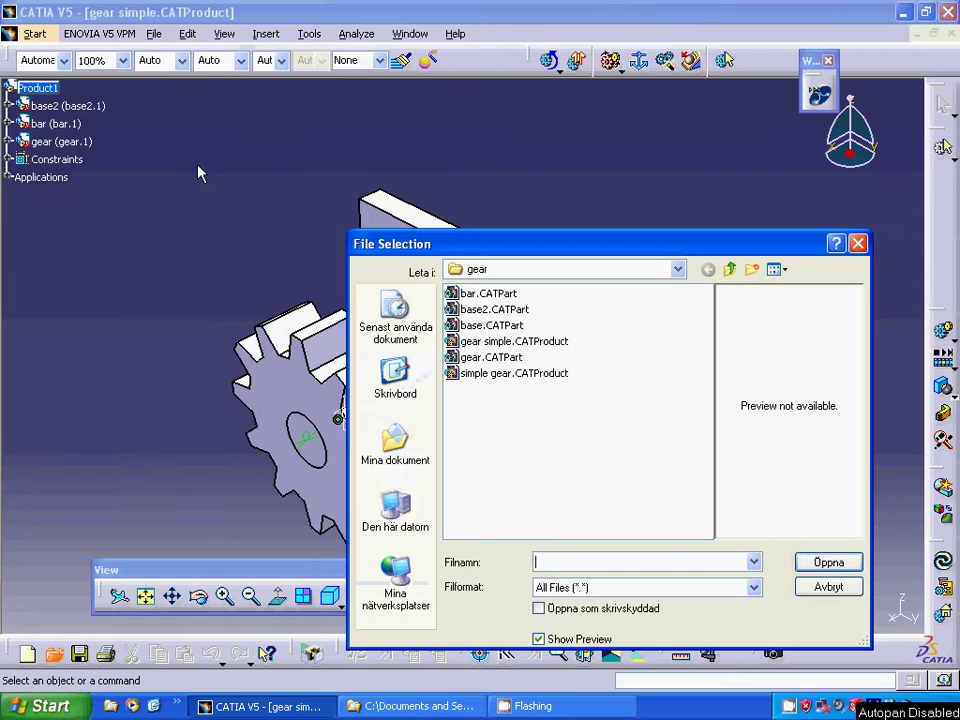
Open the base.CATPart file from the gear folder
{"action": "left_click", "coordinate": [470, 311]}
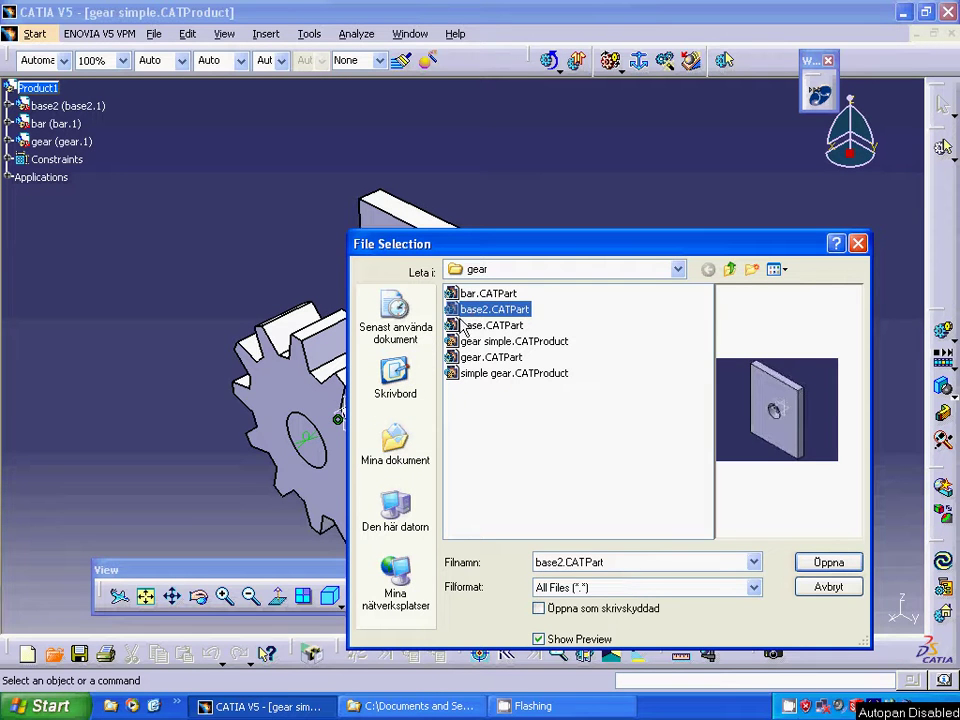
{"action": "left_click", "coordinate": [466, 326]}
{"action": "left_click", "coordinate": [823, 563]}
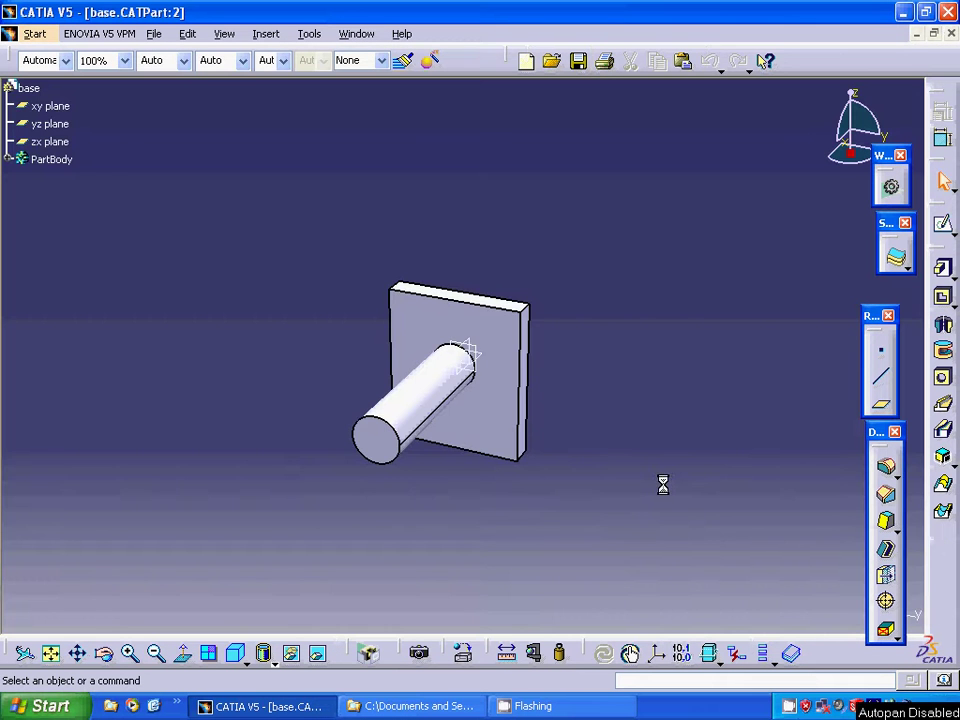
Open Sketch.1 of the base part's Pad.1, examine the plate profile and exit the sketch
{"action": "left_click", "coordinate": [12, 160]}
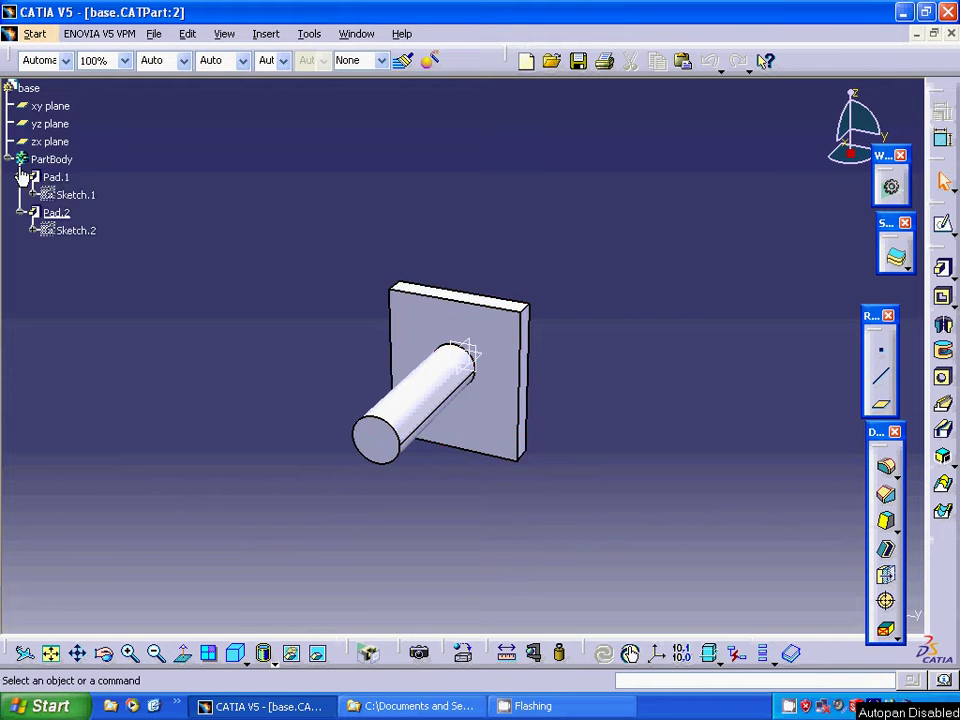
{"action": "right_click", "coordinate": [74, 196]}
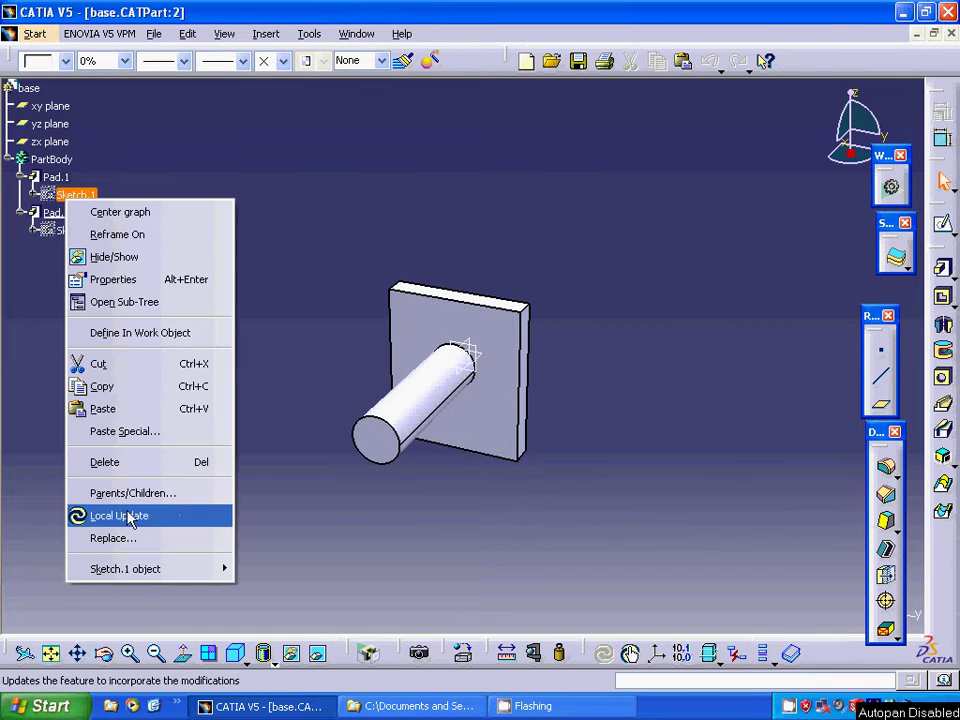
{"action": "mouse_move", "coordinate": [137, 568]}
{"action": "left_click", "coordinate": [275, 569]}
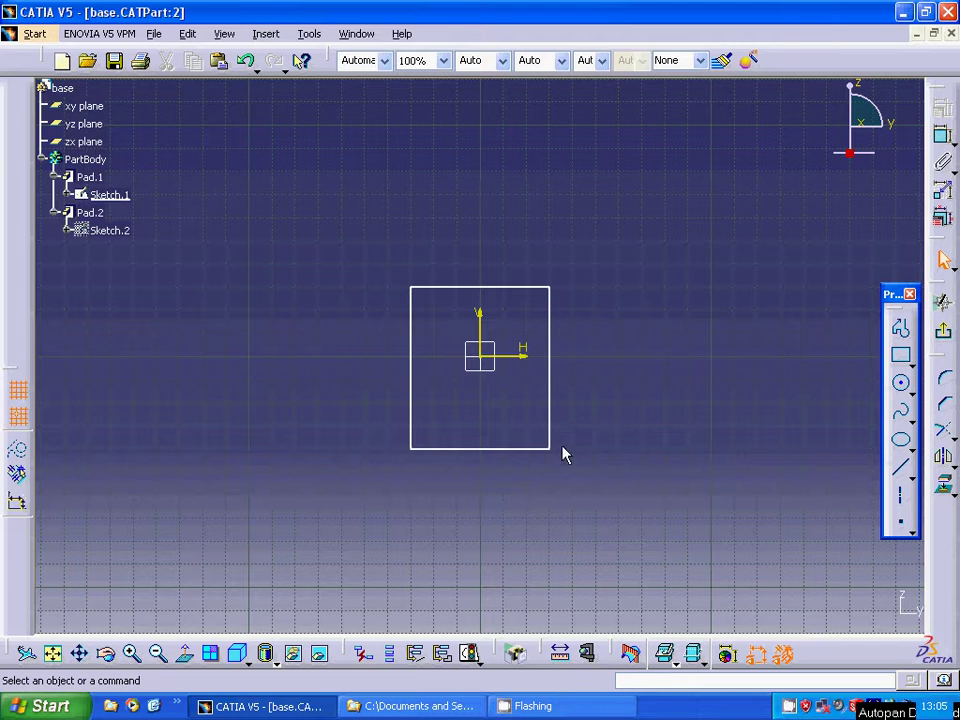
{"action": "left_click", "coordinate": [944, 340]}
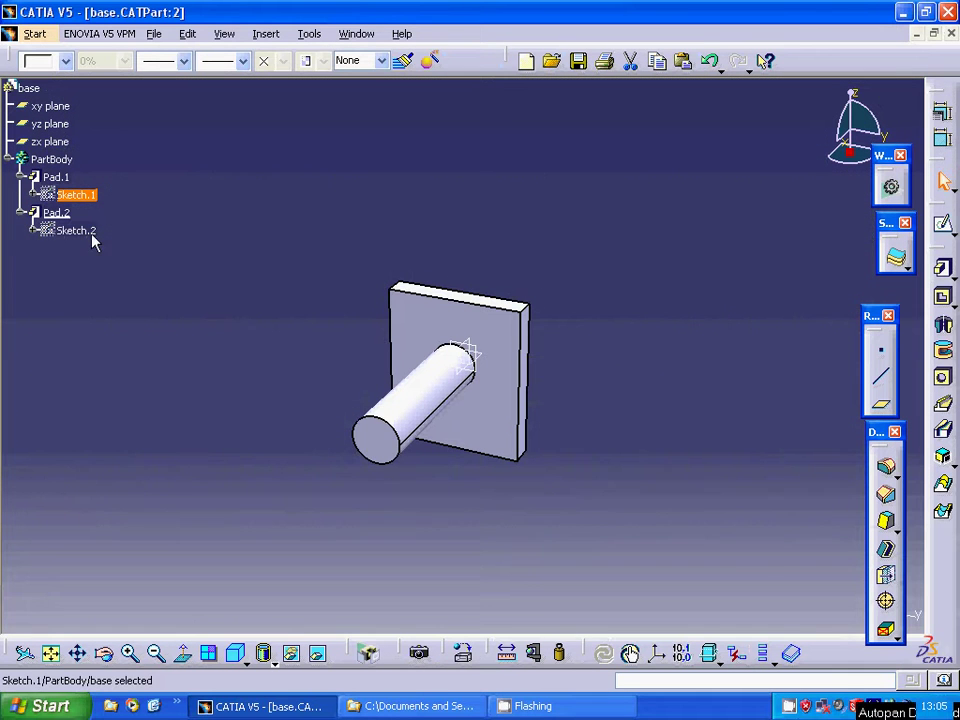
Open Sketch.2 of the base part's Pad.2, examine the shaft's circular profile and exit the sketch
{"action": "right_click", "coordinate": [90, 232]}
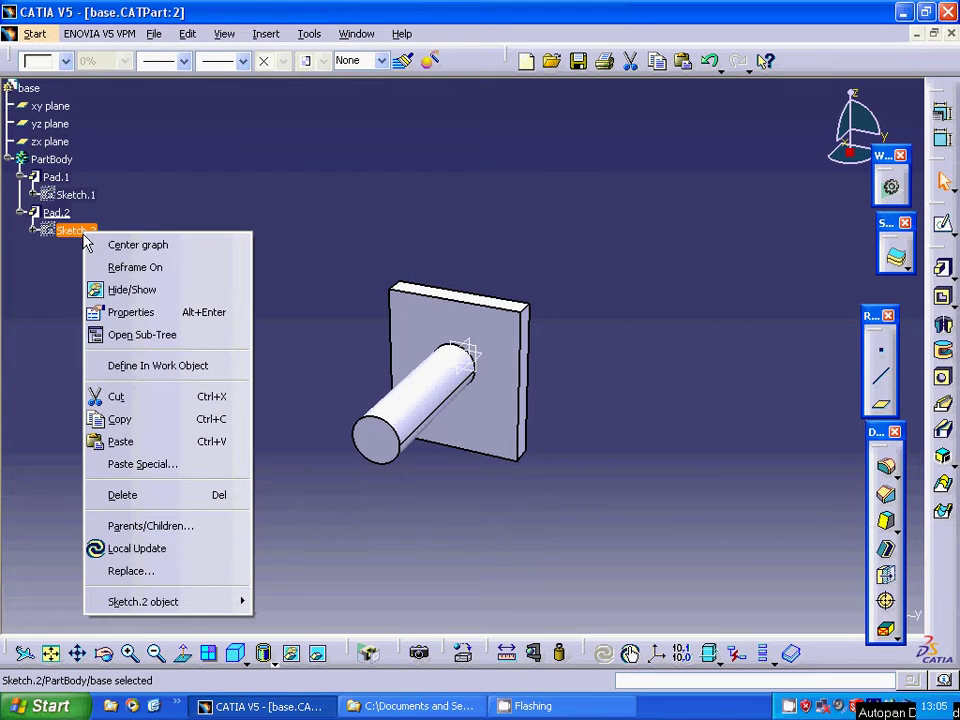
{"action": "mouse_move", "coordinate": [157, 598]}
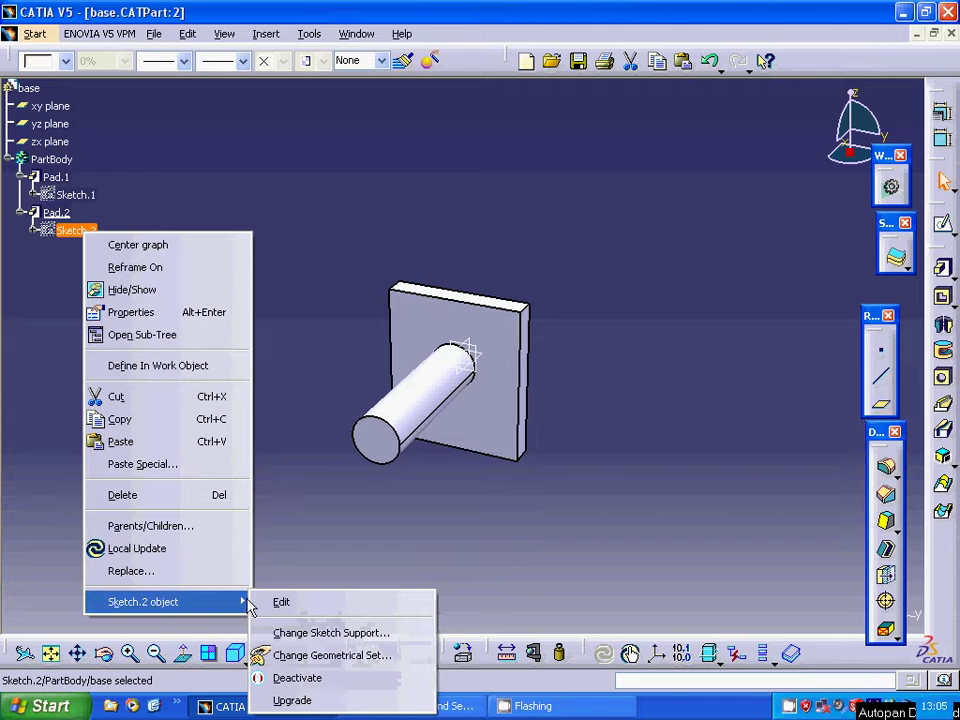
{"action": "left_click", "coordinate": [283, 604]}
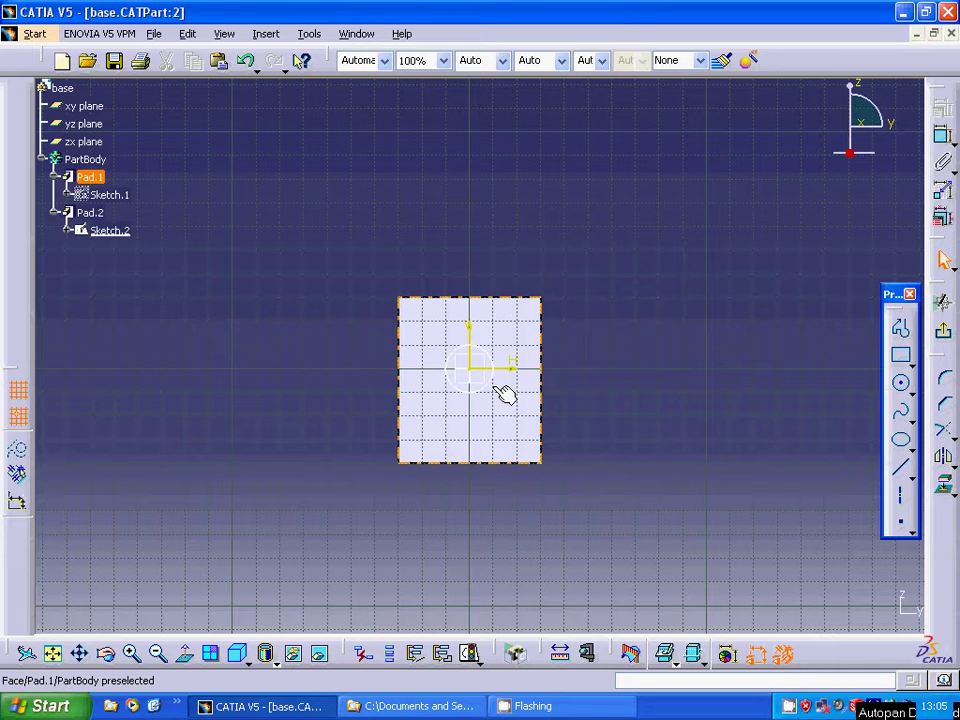
{"action": "left_click", "coordinate": [944, 330]}
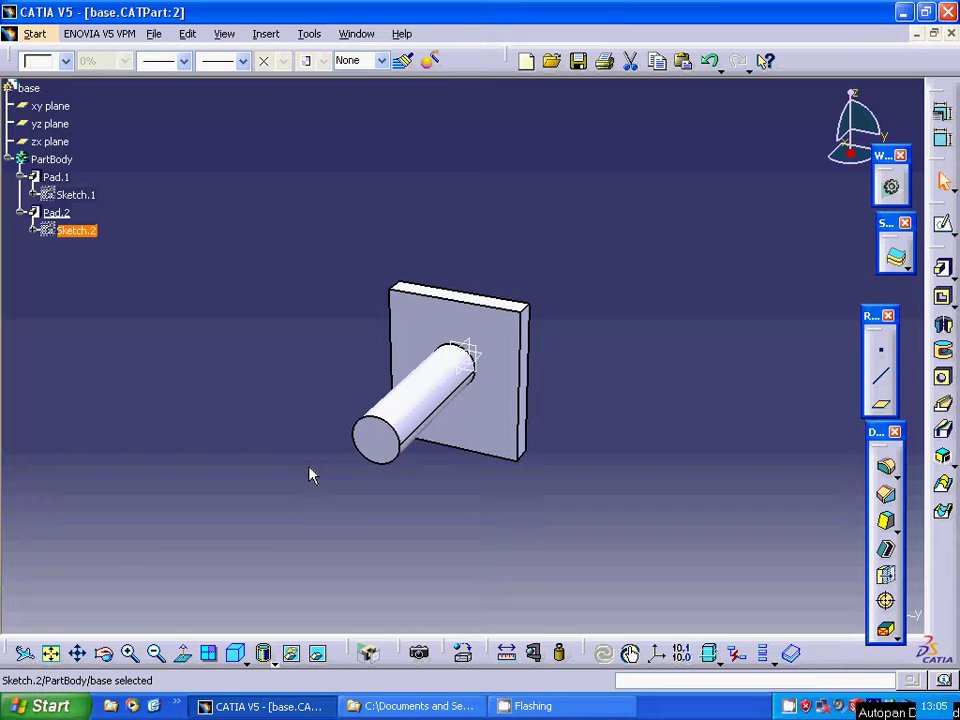
Open the gear.CATPart file, accepting the copy already loaded in the session
{"action": "left_click", "coordinate": [155, 35]}
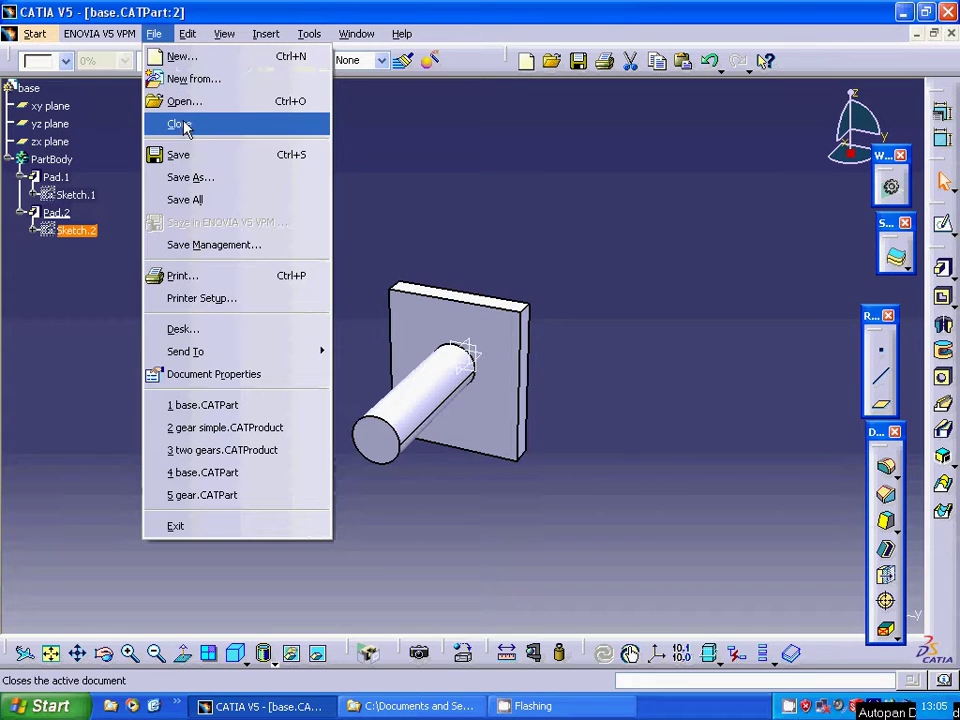
{"action": "left_click", "coordinate": [184, 104]}
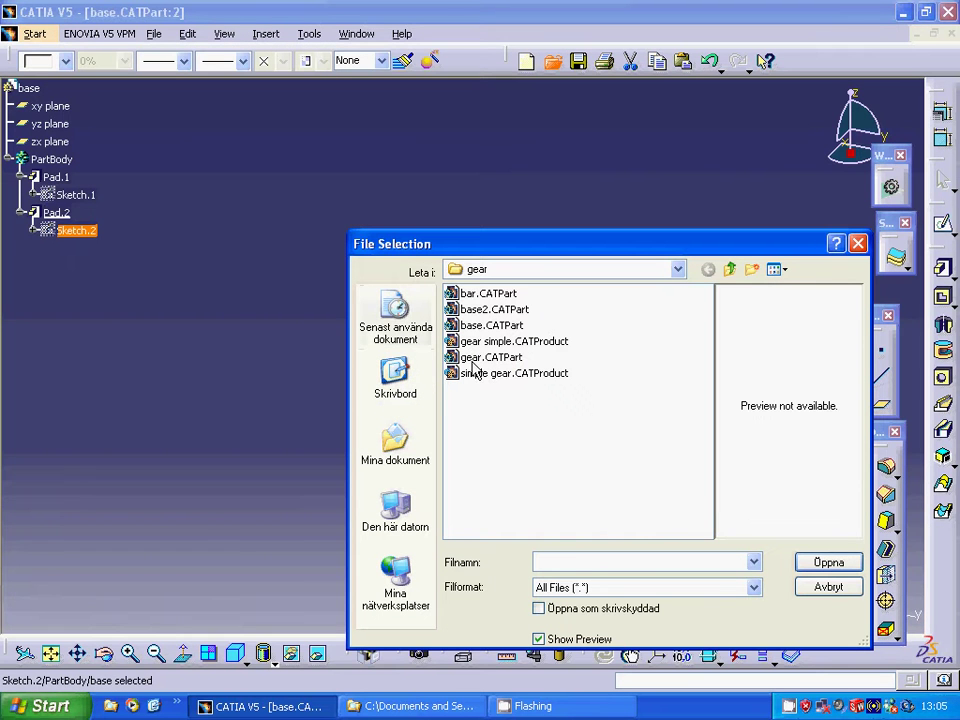
{"action": "left_click", "coordinate": [490, 357]}
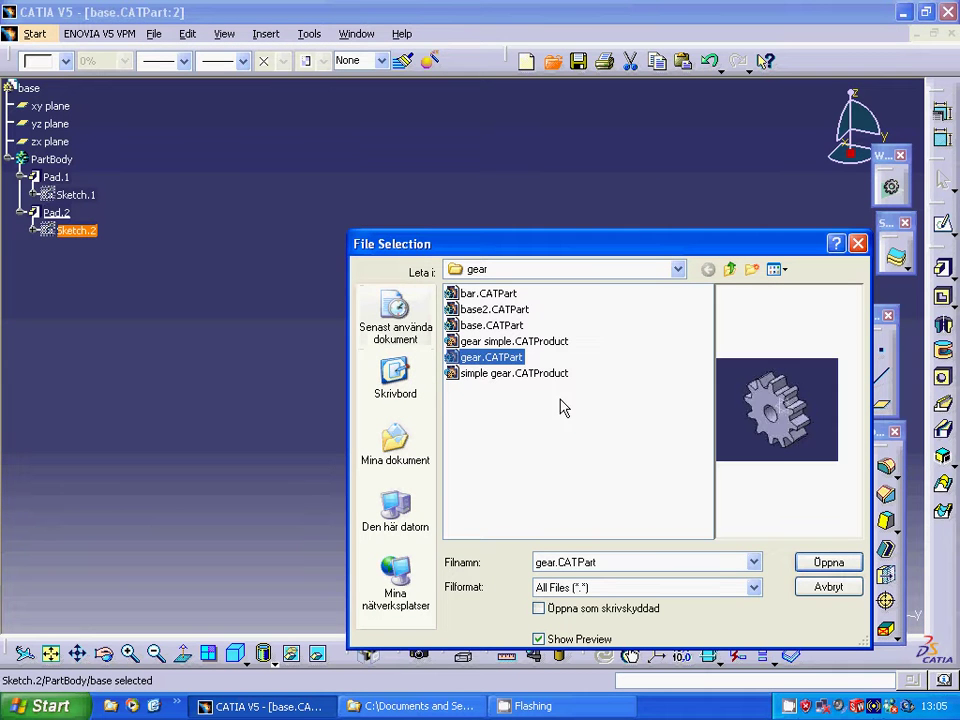
{"action": "left_click", "coordinate": [828, 562]}
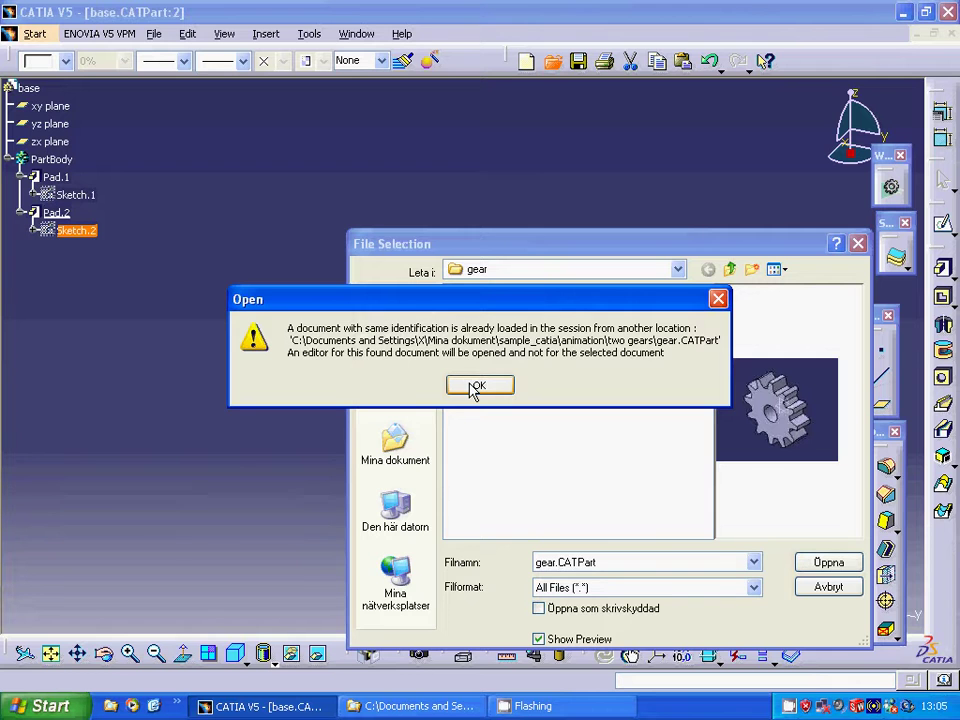
{"action": "left_click", "coordinate": [477, 386]}
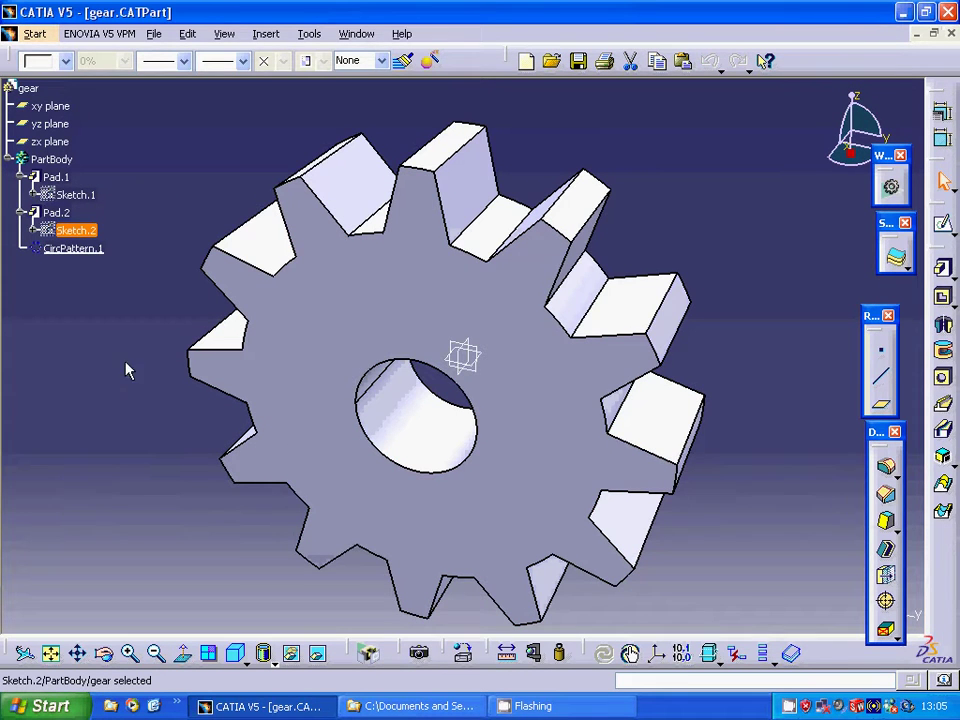
Open Sketch.1 of the gear's Pad.1, examine the concentric circles of the gear body and exit the sketch
{"action": "right_click", "coordinate": [77, 196]}
{"action": "mouse_move", "coordinate": [153, 570]}
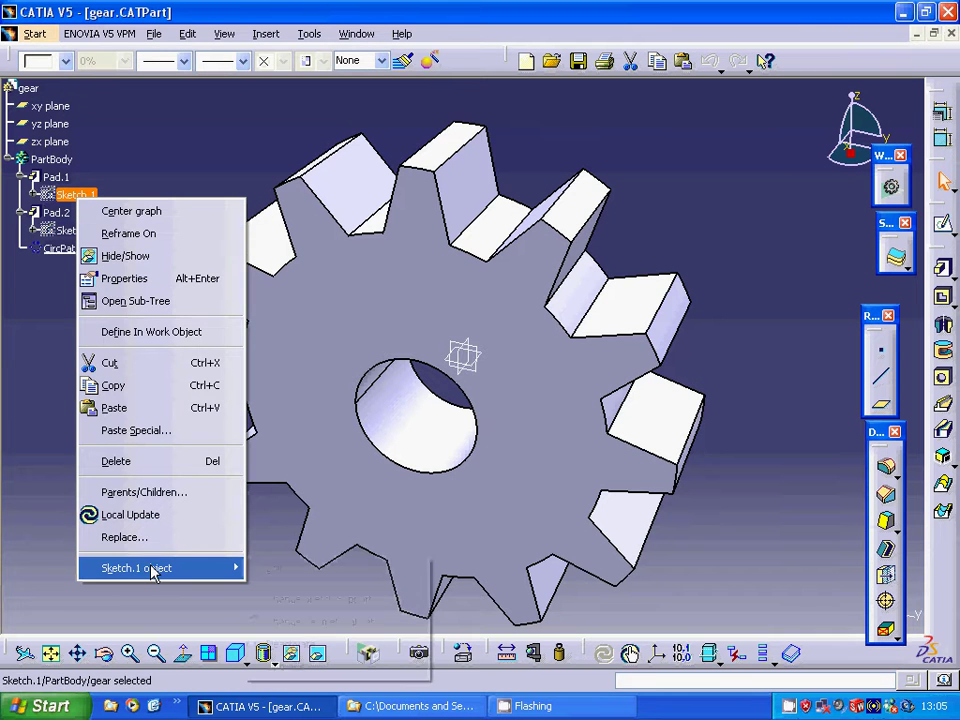
{"action": "left_click", "coordinate": [275, 569]}
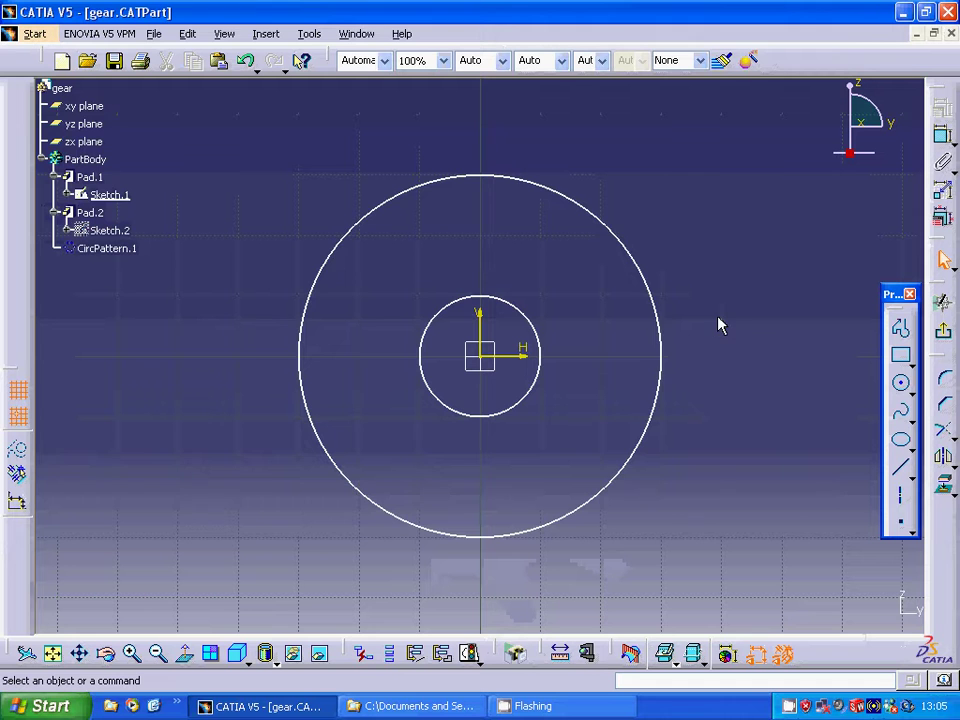
{"action": "left_click", "coordinate": [686, 370]}
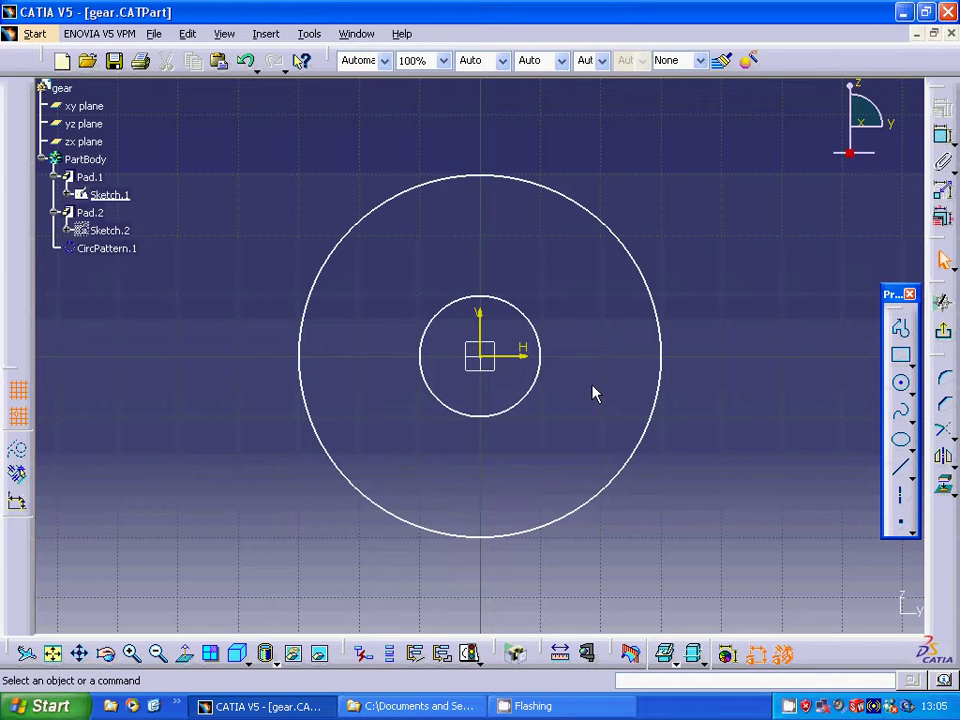
{"action": "left_click", "coordinate": [944, 260]}
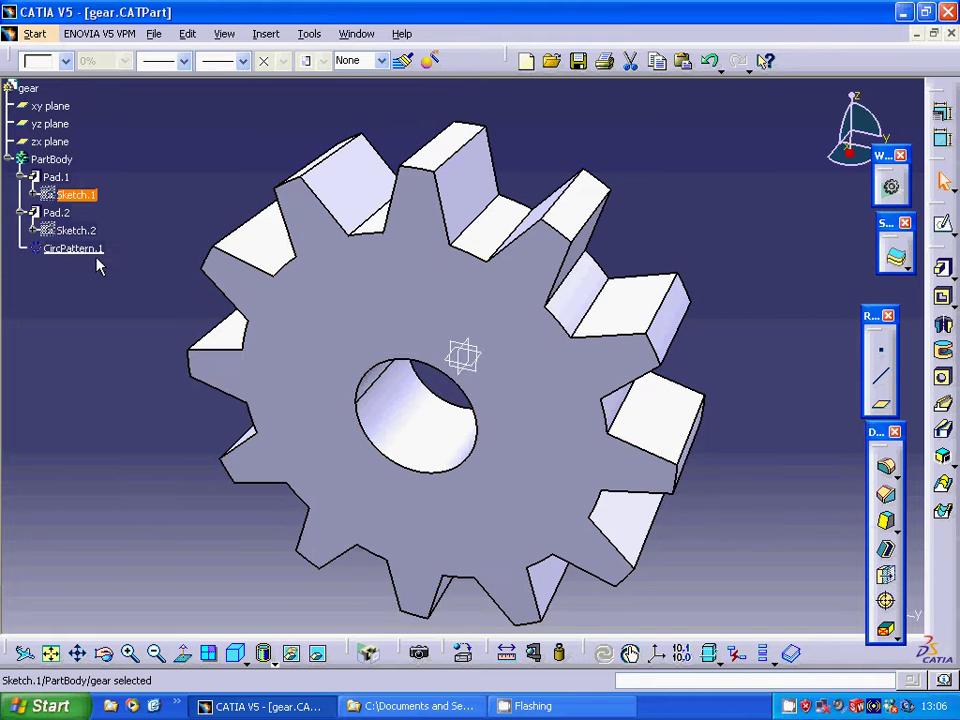
Open Sketch.2 of the gear's Pad.2 to examine the tooth profile, exit it and inspect the patterned teeth from several angles
{"action": "right_click", "coordinate": [78, 232]}
{"action": "mouse_move", "coordinate": [152, 606]}
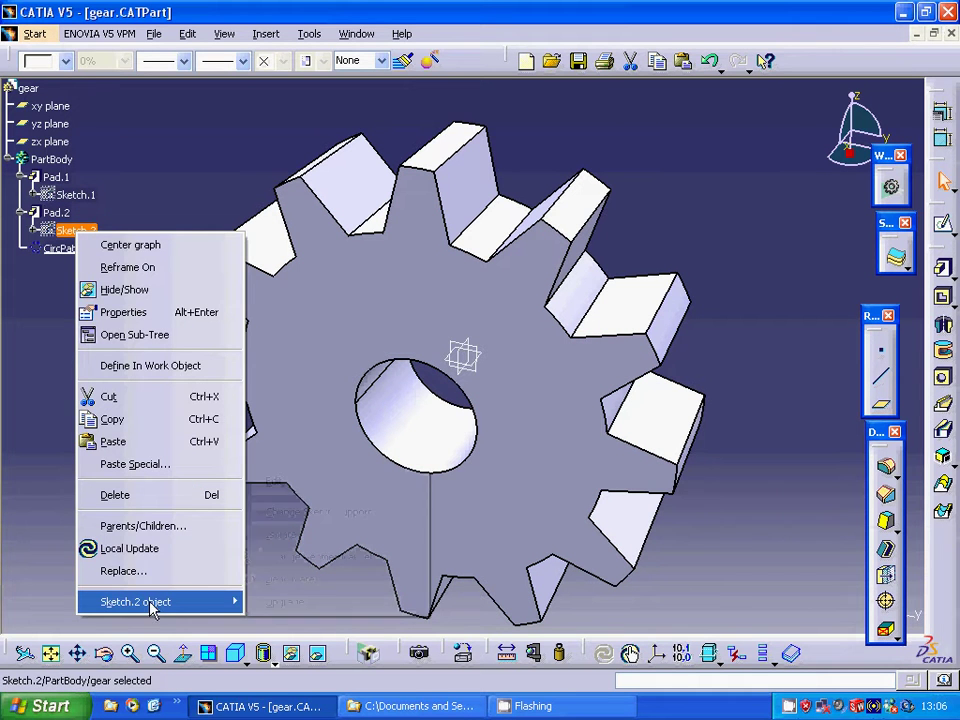
{"action": "left_click", "coordinate": [286, 486]}
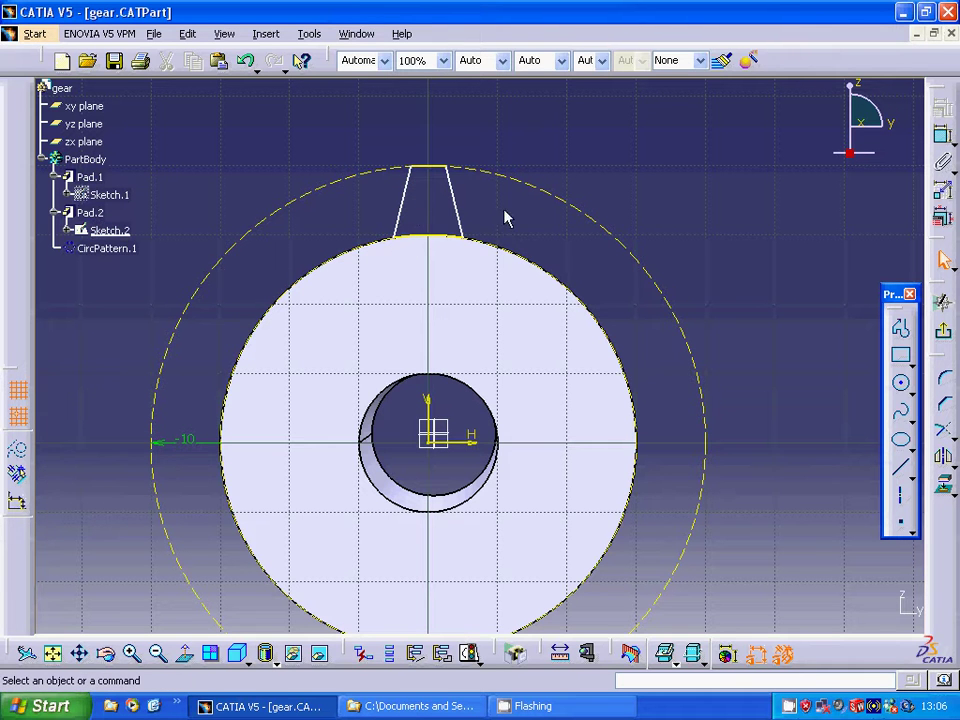
{"action": "left_click", "coordinate": [943, 331]}
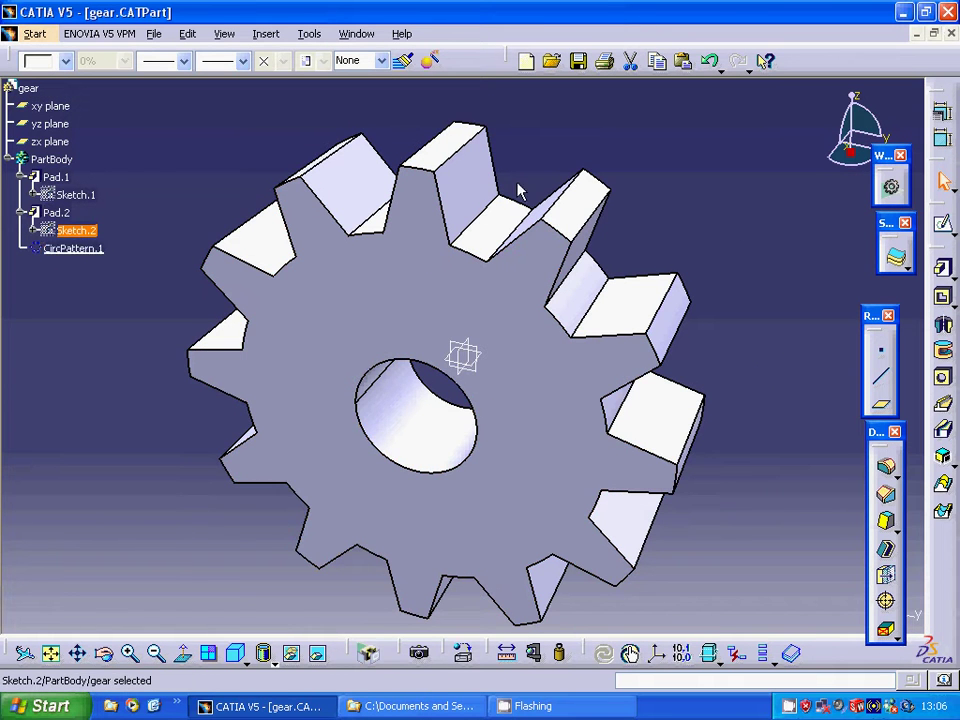
{"action": "middle_click_drag", "start_coordinate": [524, 192], "coordinate": [302, 524]}
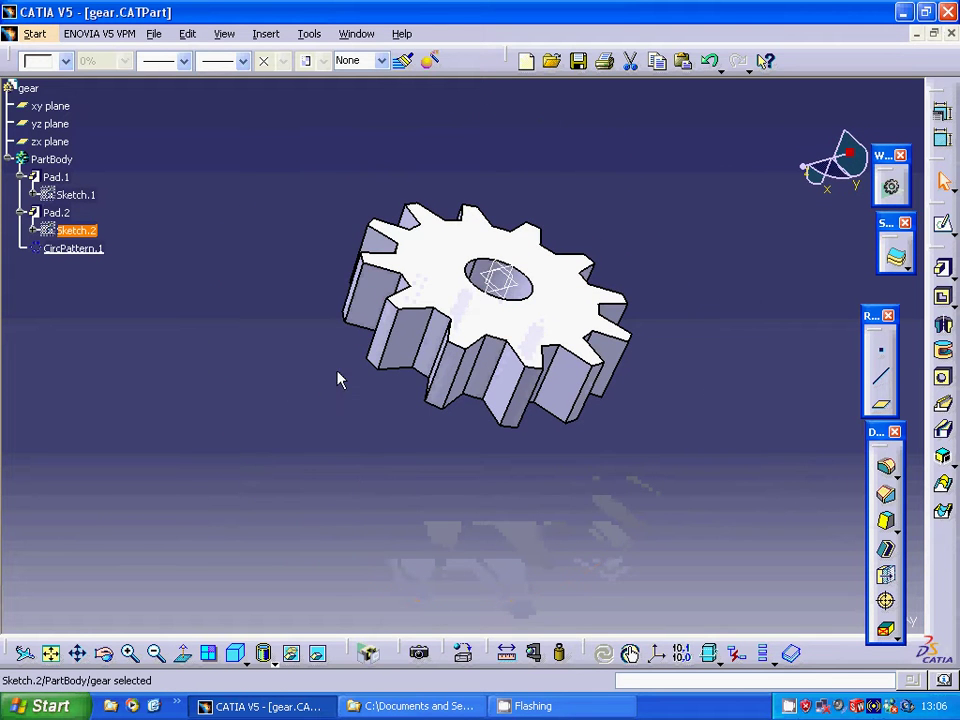
{"action": "middle_click_drag", "start_coordinate": [328, 381], "coordinate": [386, 280]}
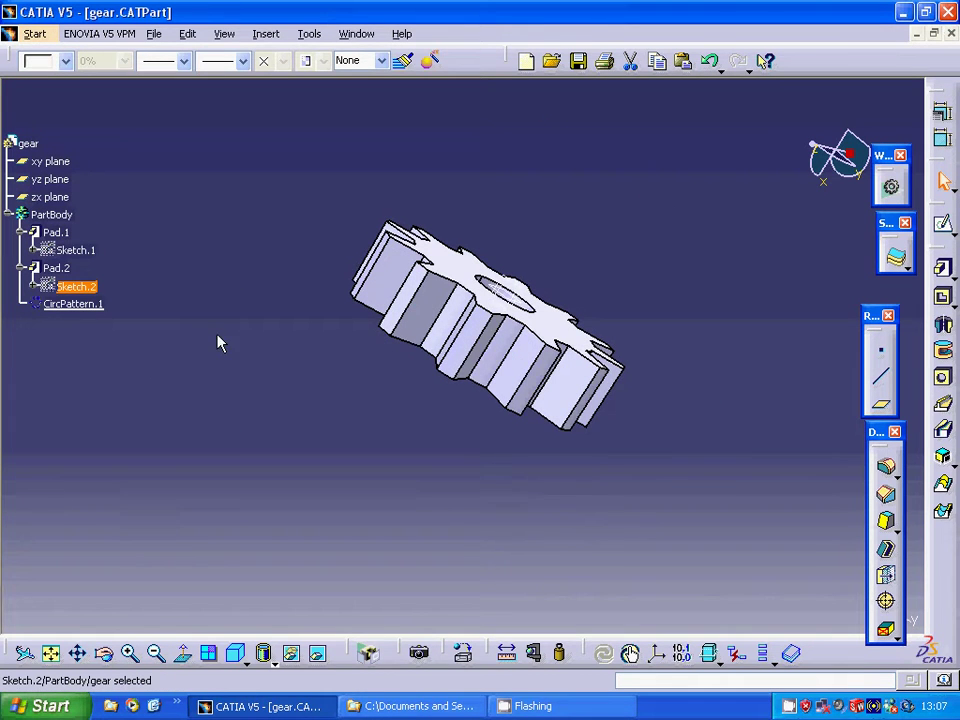
{"action": "mouse_move", "coordinate": [216, 341]}
{"action": "middle_mouse_down"}
{"action": "mouse_move", "coordinate": [210, 347]}
{"action": "mouse_move", "coordinate": [289, 263]}
{"action": "mouse_move", "coordinate": [349, 229]}
{"action": "mouse_move", "coordinate": [534, 212]}
{"action": "middle_mouse_up"}
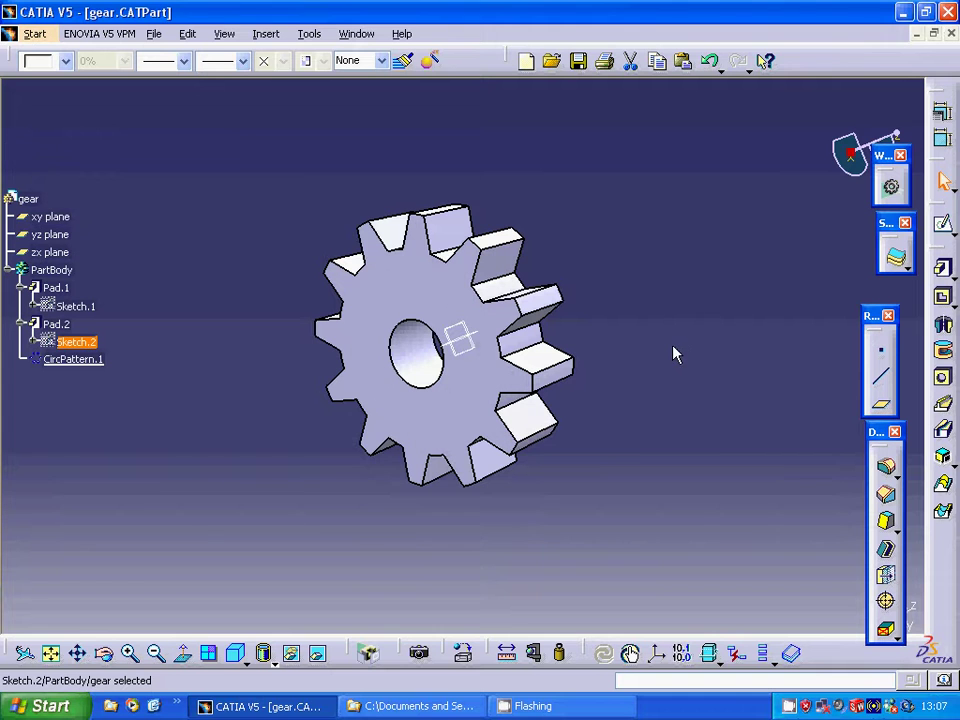
Create a new product in the Assembly Design workbench
{"action": "left_click", "coordinate": [33, 34]}
{"action": "mouse_move", "coordinate": [45, 110]}
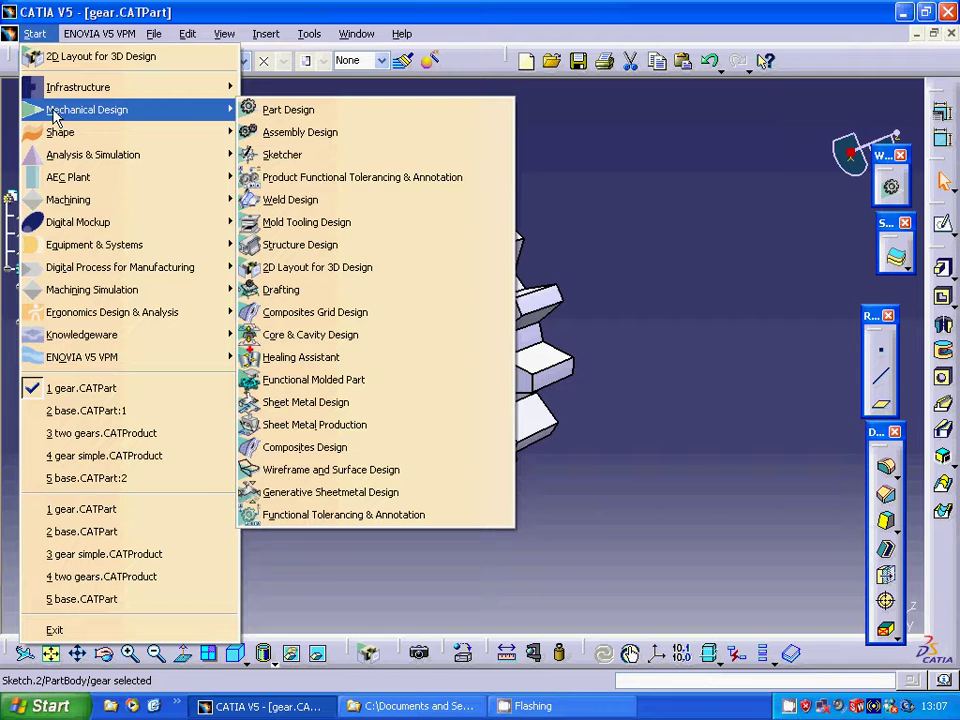
{"action": "left_click", "coordinate": [287, 140]}
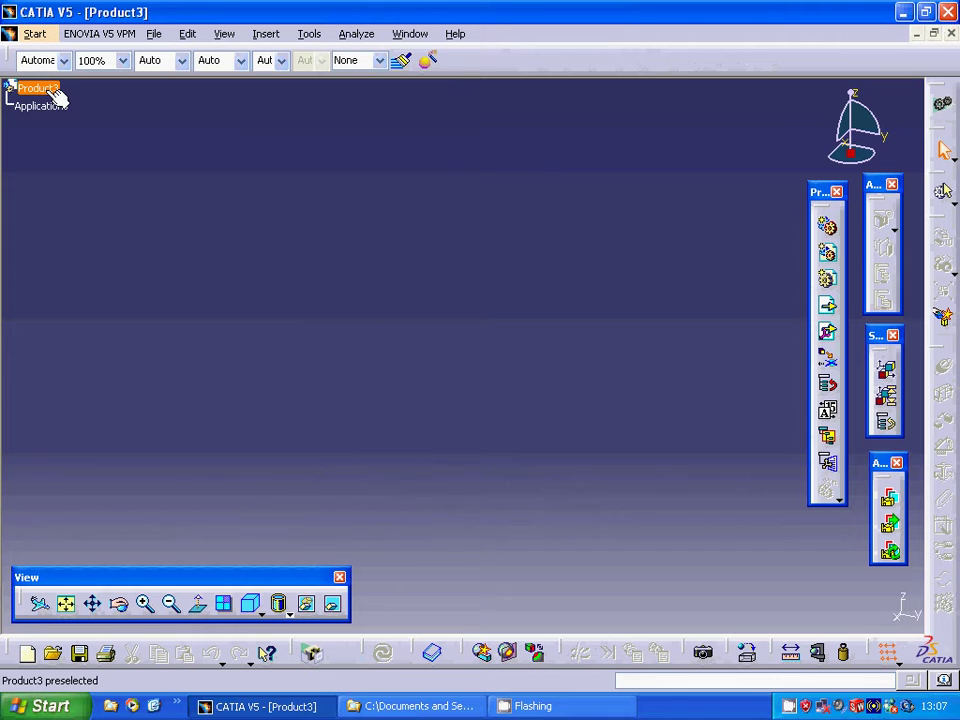
Insert base.CATPart from the gear folder into Product3 as an existing component and dismiss the incident report
{"action": "right_click", "coordinate": [46, 90]}
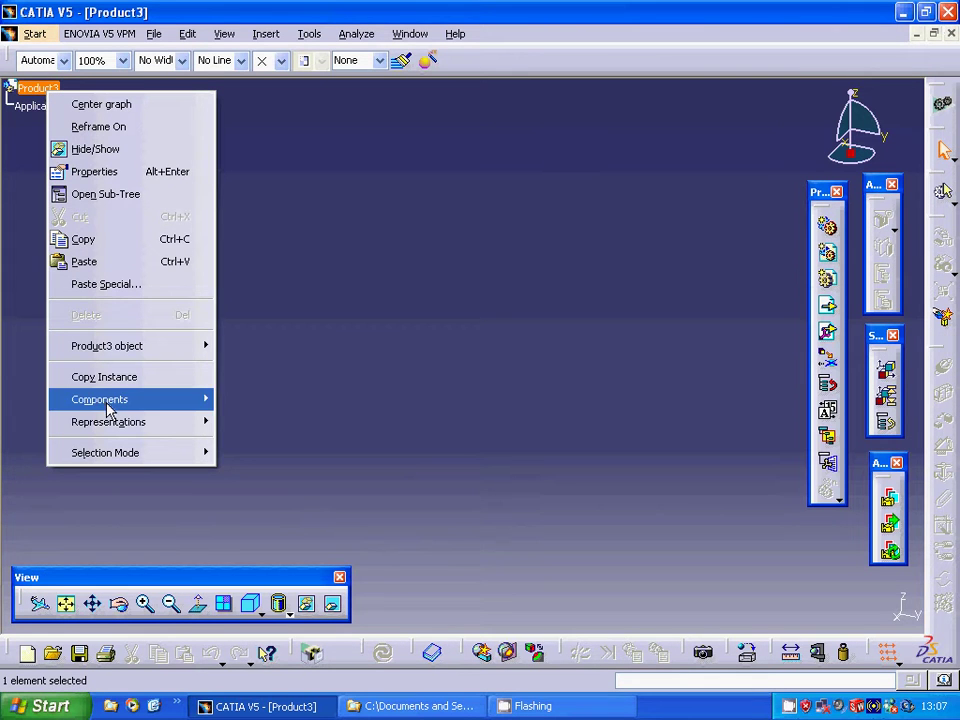
{"action": "mouse_move", "coordinate": [137, 401]}
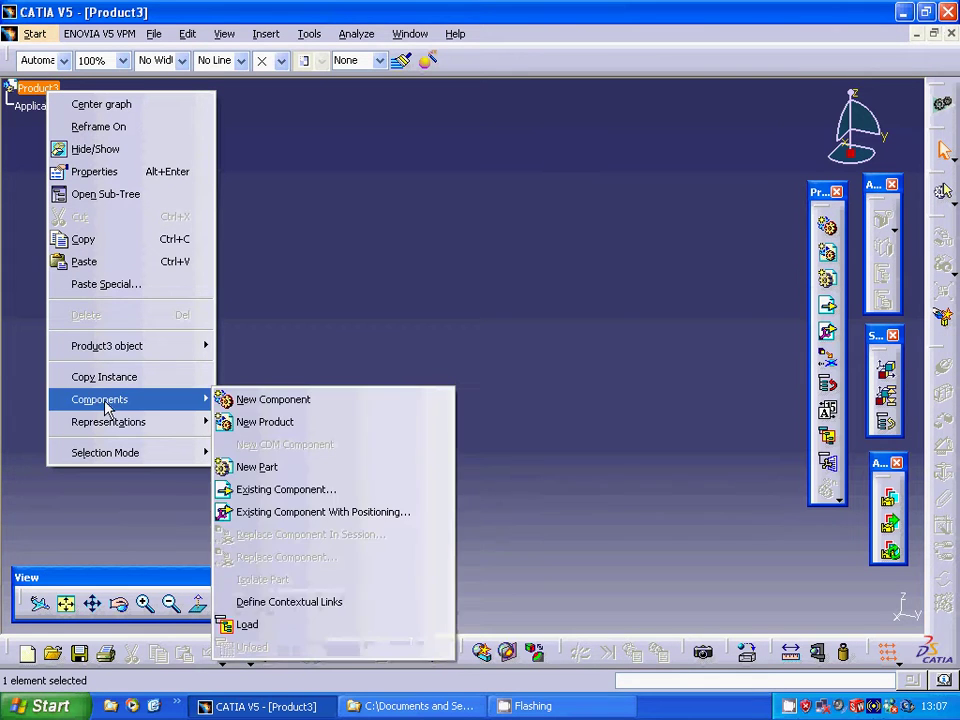
{"action": "left_click", "coordinate": [266, 492]}
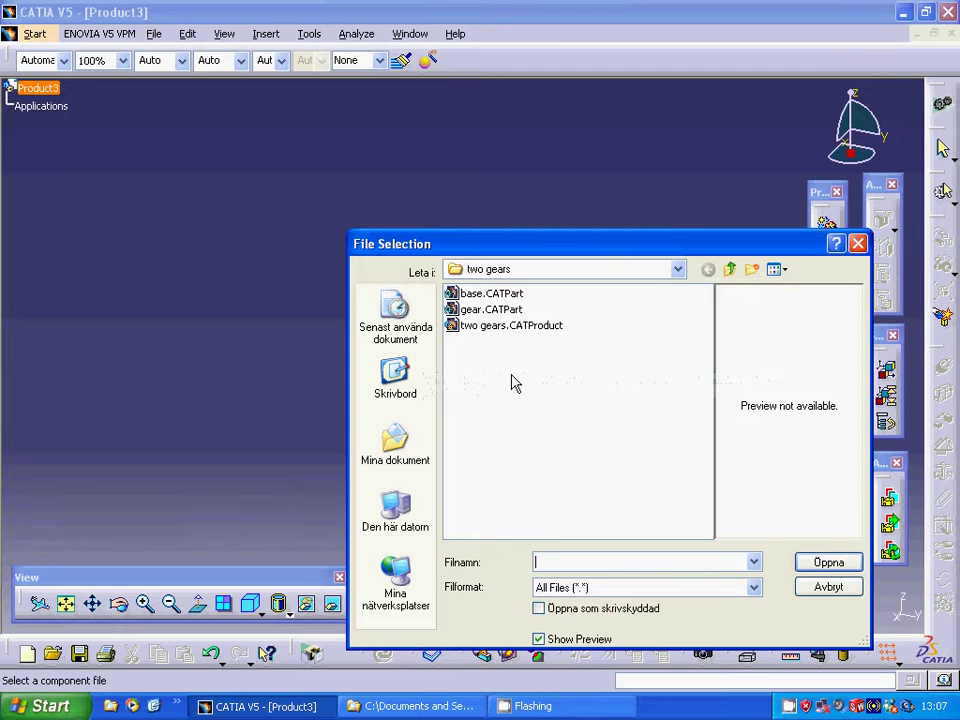
{"action": "left_click", "coordinate": [730, 270]}
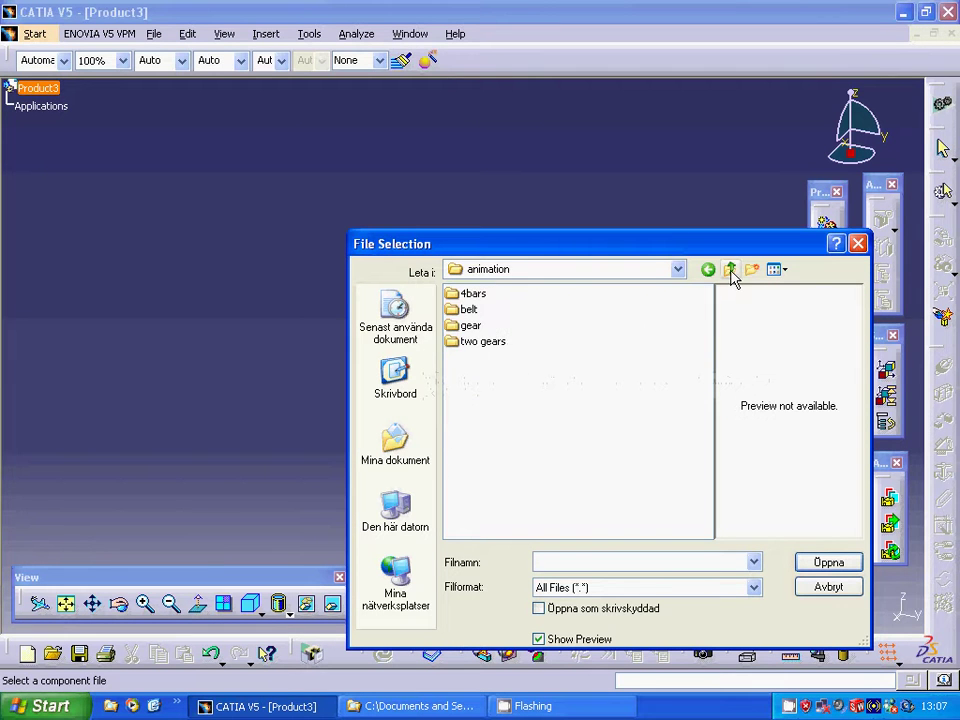
{"action": "double_click", "coordinate": [463, 324]}
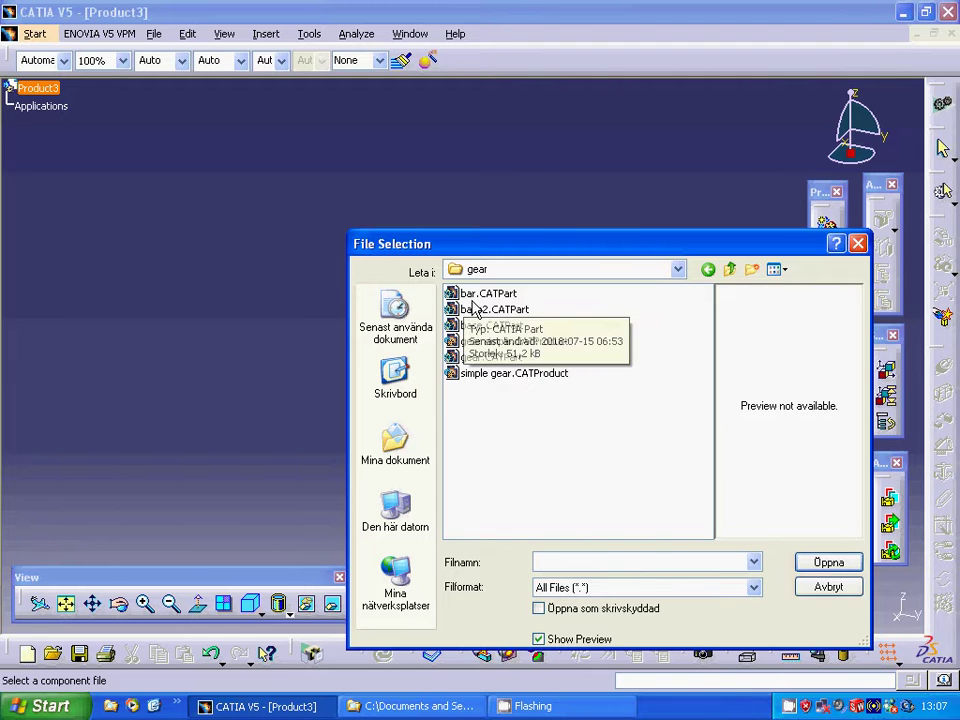
{"action": "left_click", "coordinate": [470, 326]}
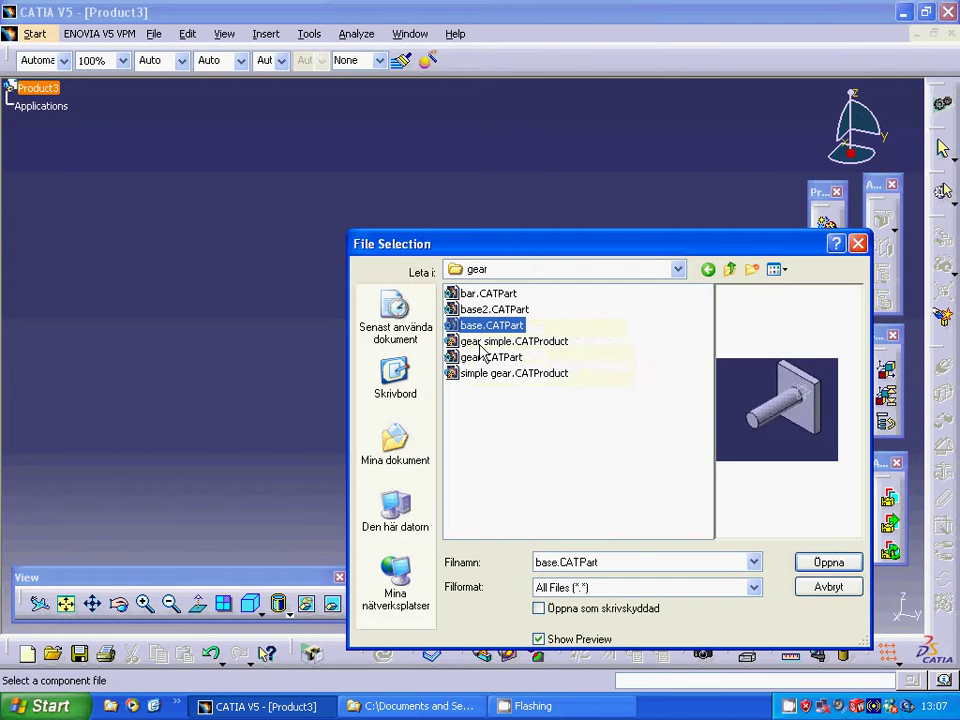
{"action": "left_click", "coordinate": [828, 562]}
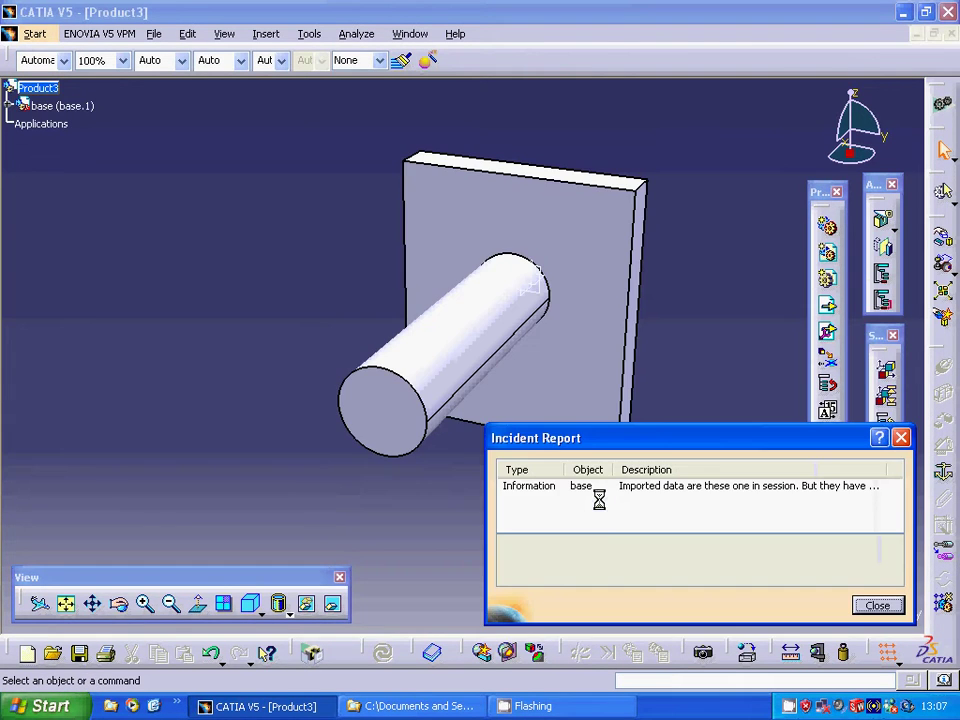
{"action": "left_click", "coordinate": [866, 601]}
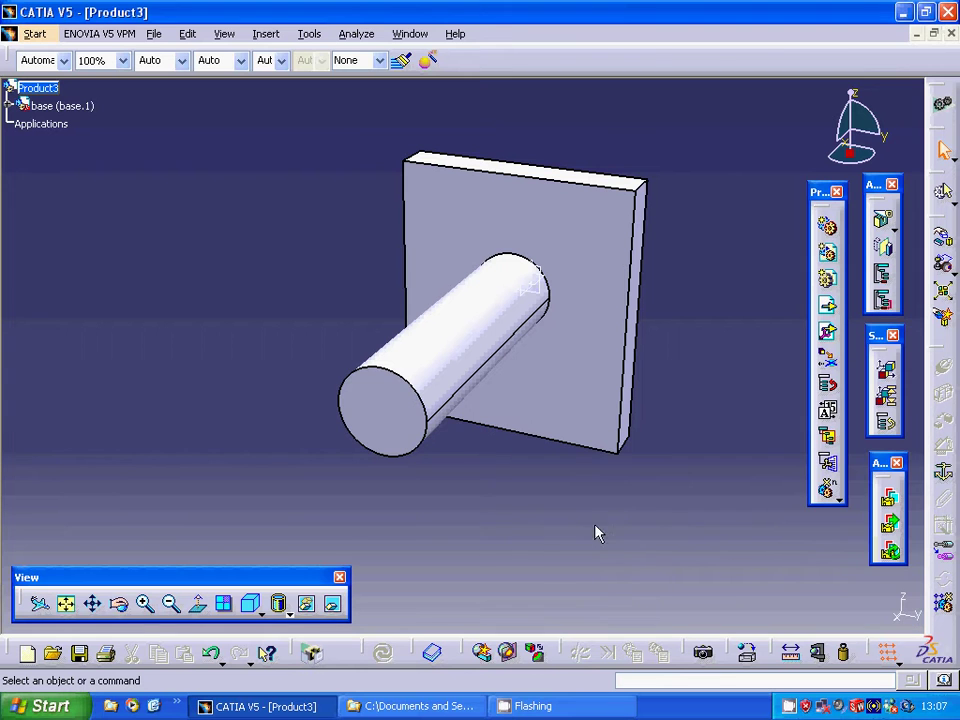
Insert gear.CATPart from the gear folder into Product3 as an existing component
{"action": "right_click", "coordinate": [39, 92]}
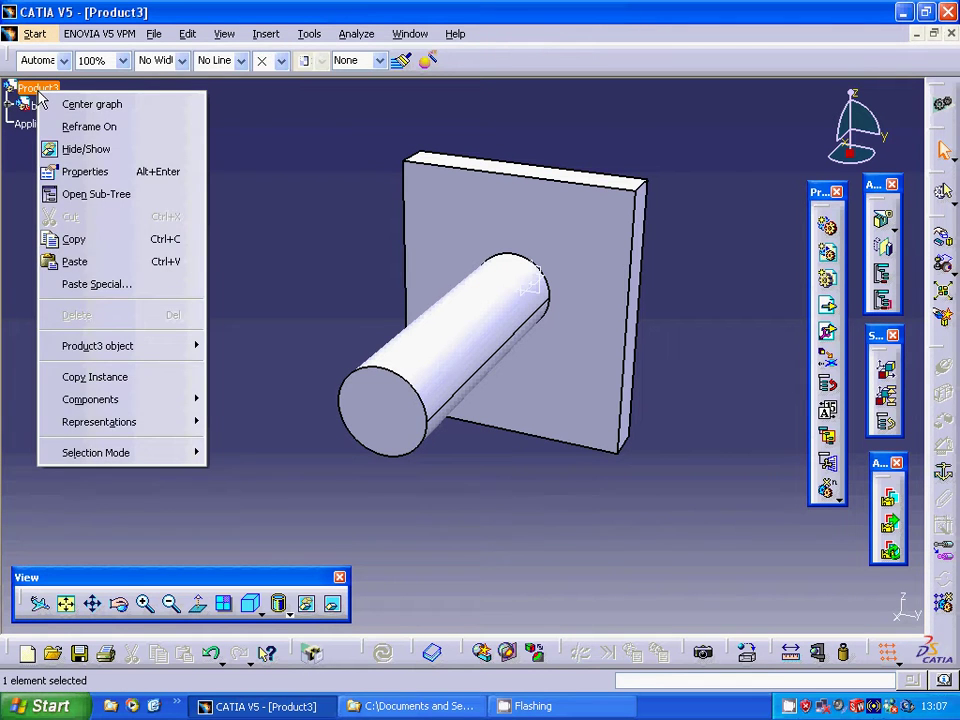
{"action": "mouse_move", "coordinate": [70, 404]}
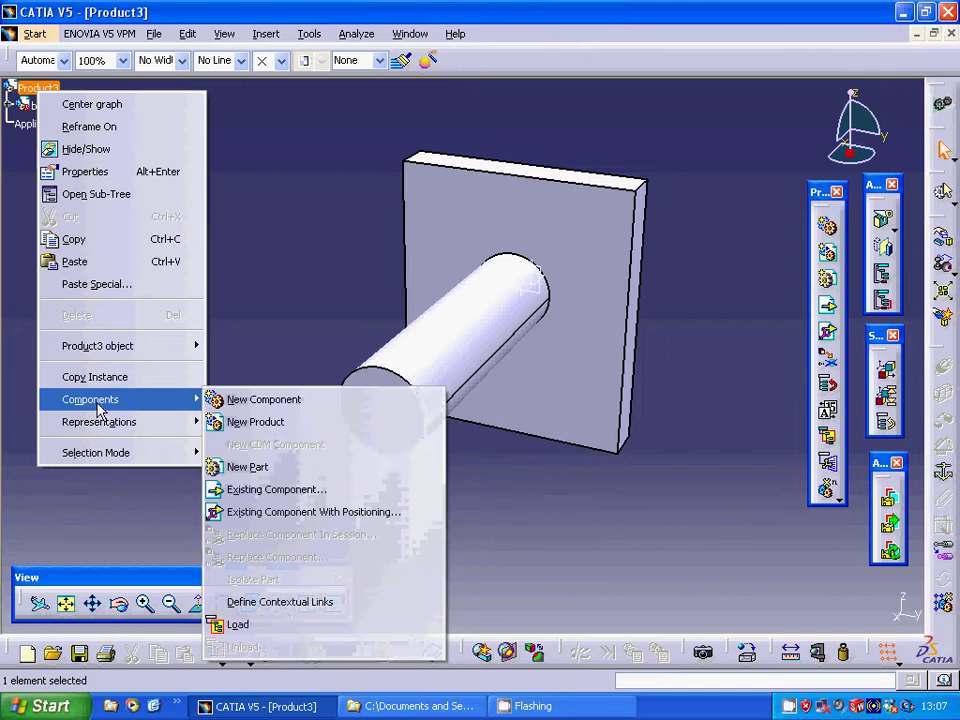
{"action": "left_click", "coordinate": [258, 490]}
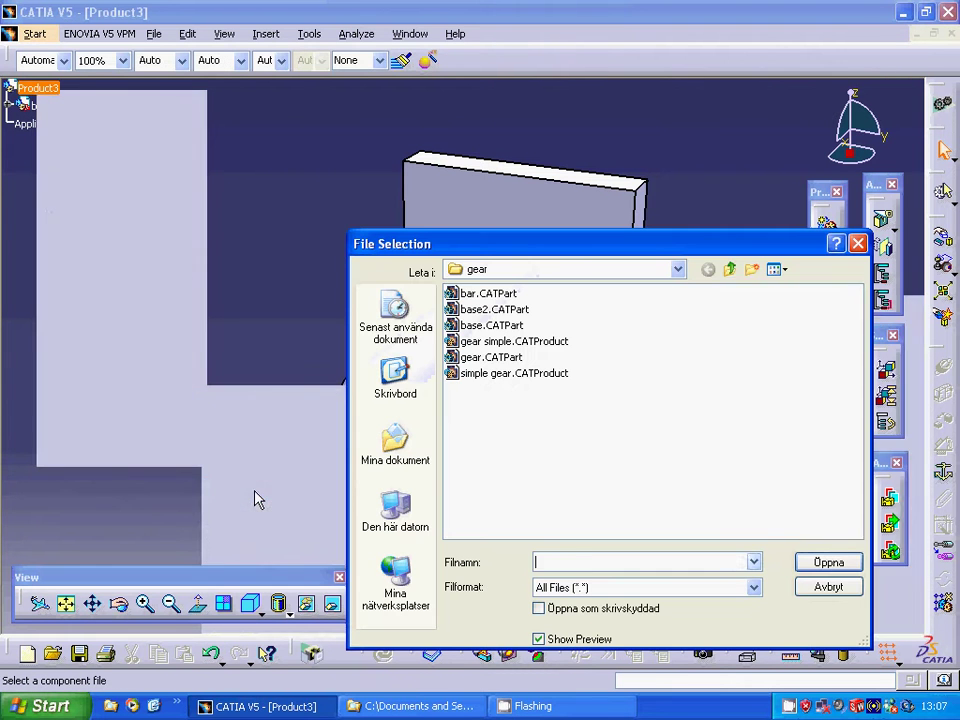
{"action": "left_click", "coordinate": [467, 359]}
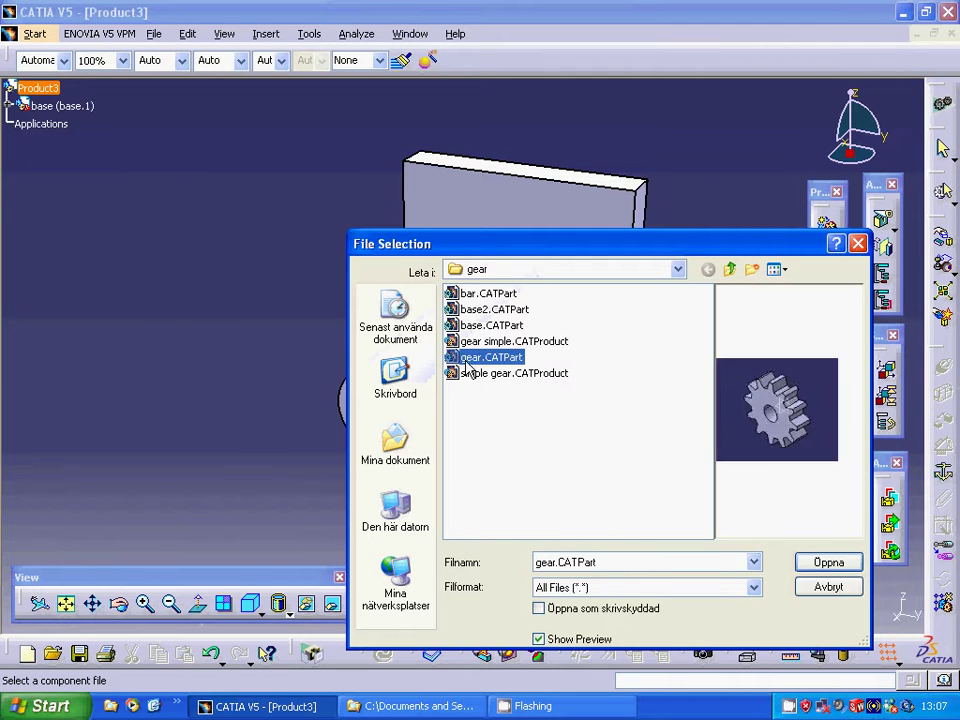
{"action": "left_click", "coordinate": [826, 562]}
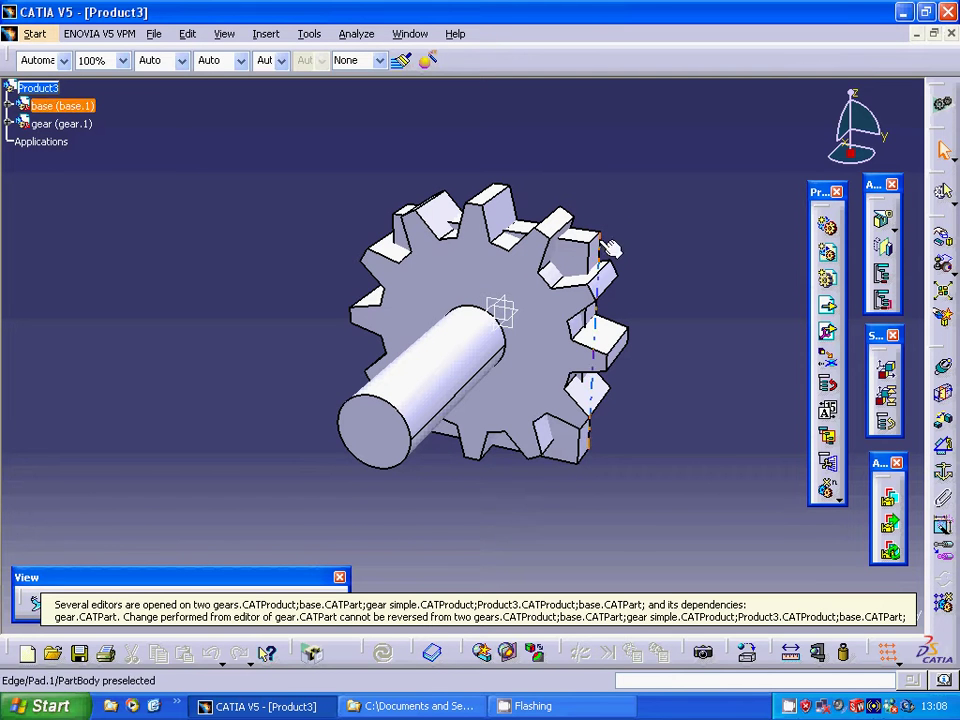
Move the gear along the X axis with the Manipulation tool, pulling it forward off the base plate toward the shaft's free end
{"action": "left_click", "coordinate": [943, 240]}
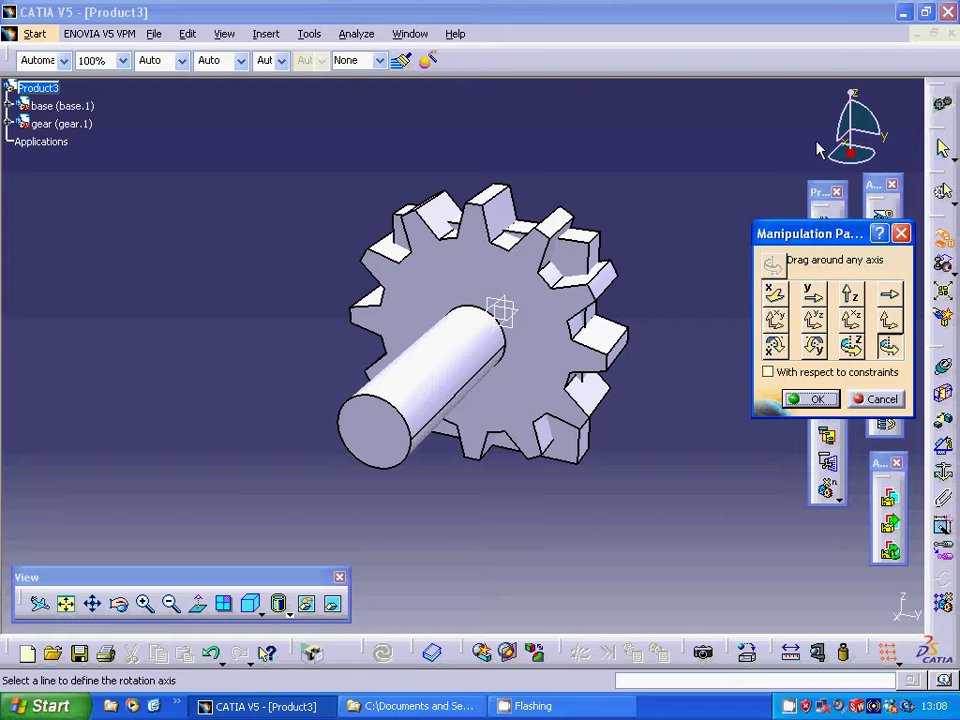
{"action": "left_click", "coordinate": [774, 293]}
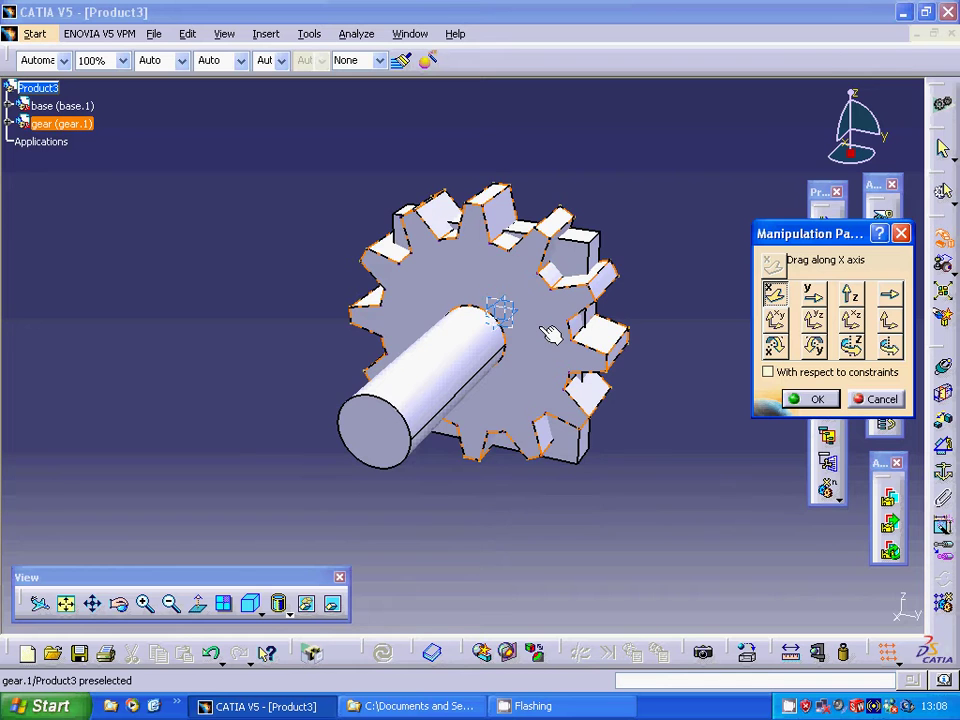
{"action": "left_click_drag", "start_coordinate": [551, 334], "coordinate": [345, 458]}
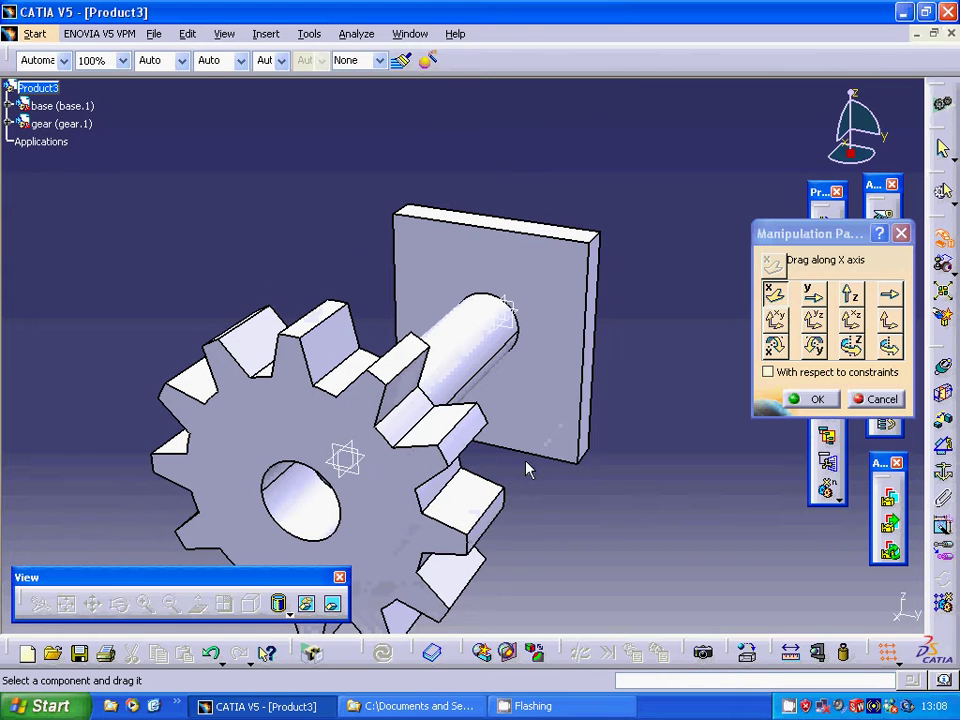
{"action": "left_click", "coordinate": [817, 400]}
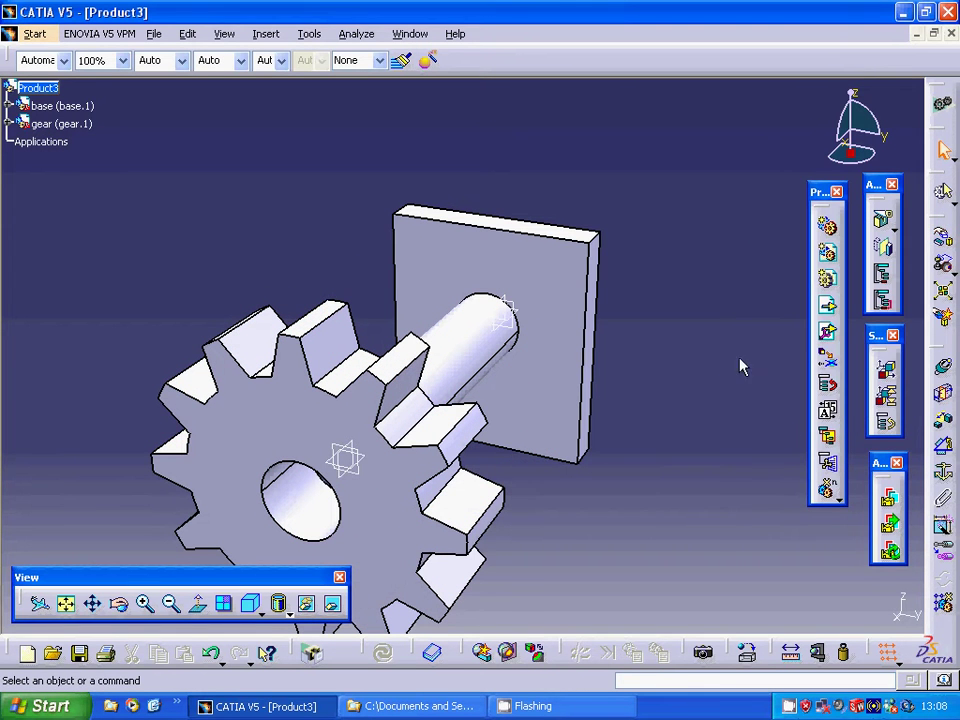
Start a coincidence constraint for positioning the components of Product3
{"action": "left_click", "coordinate": [950, 376]}
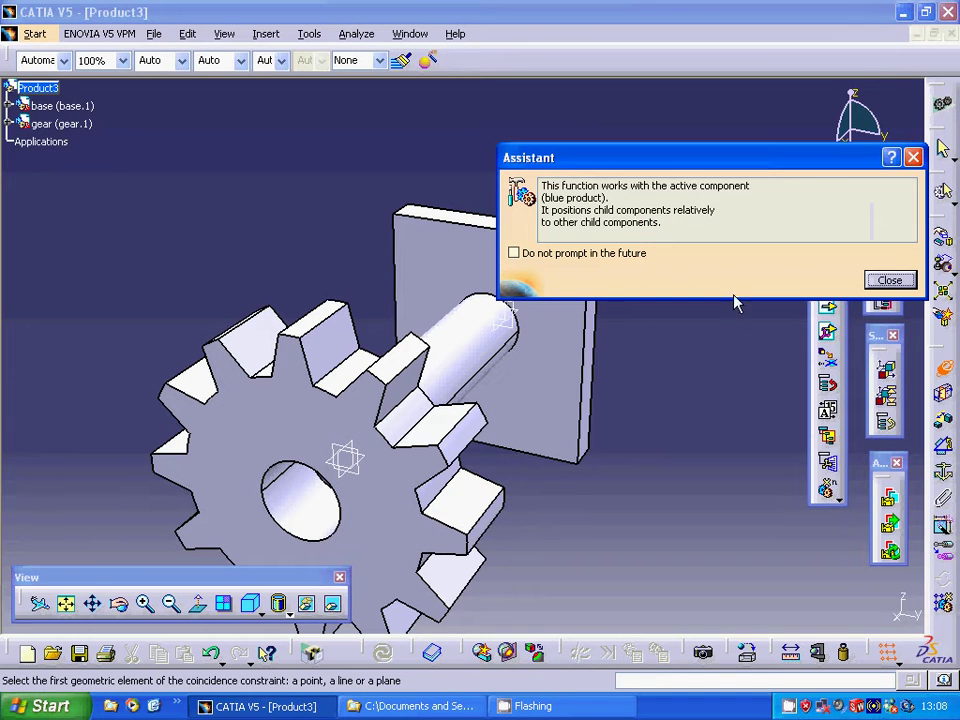